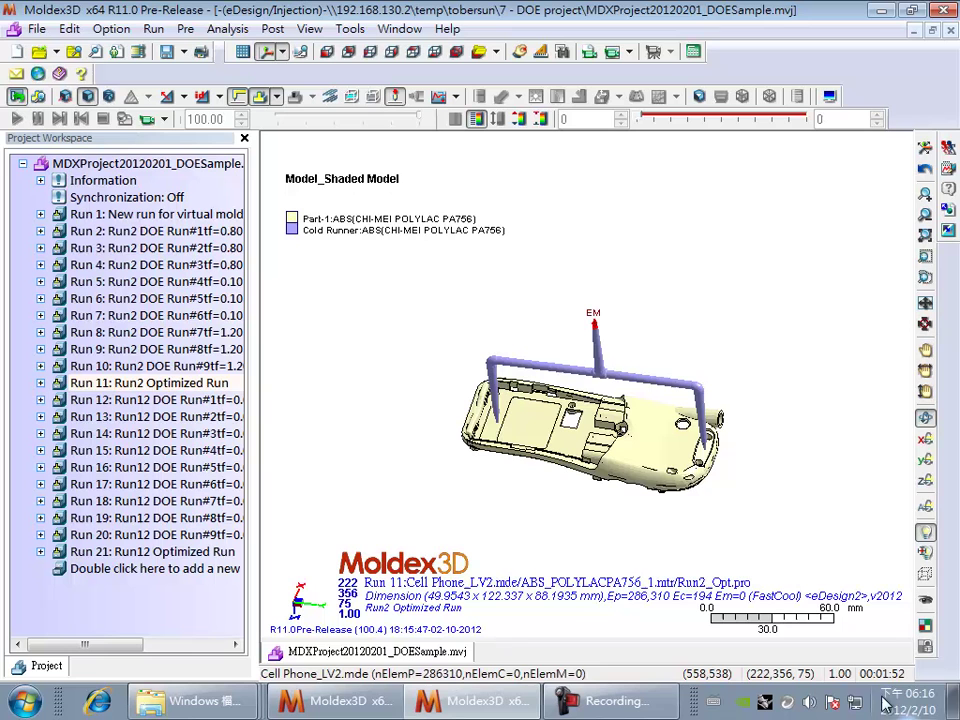
# - Add a new expert run, Run 22, based on Run 1 and continue to its DOE setup
pyautogui.doubleClick(211, 572)
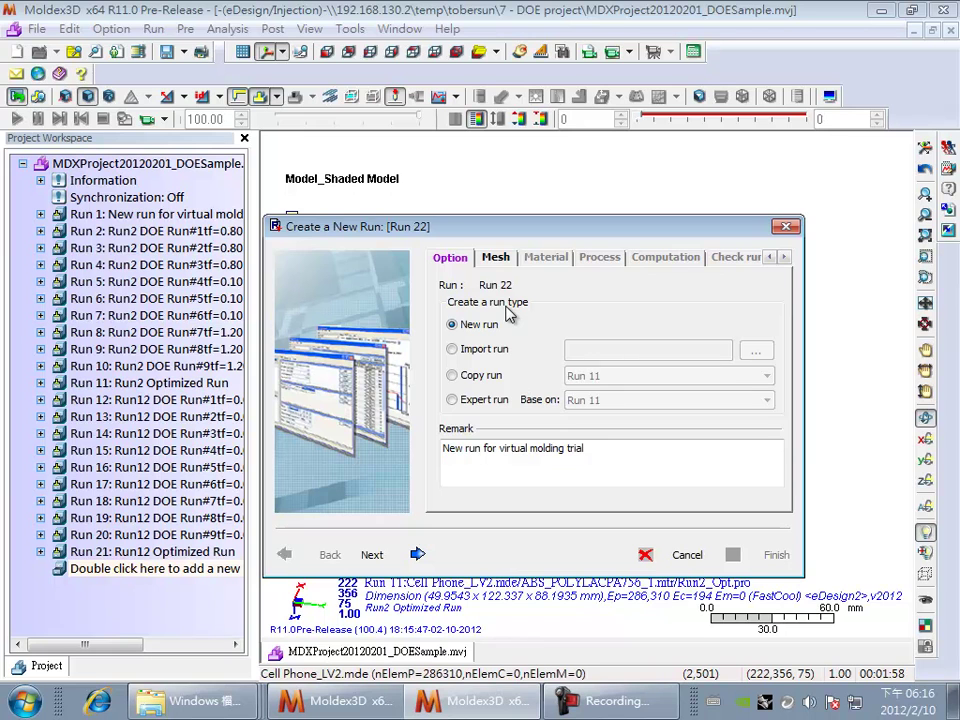
pyautogui.click(452, 399)
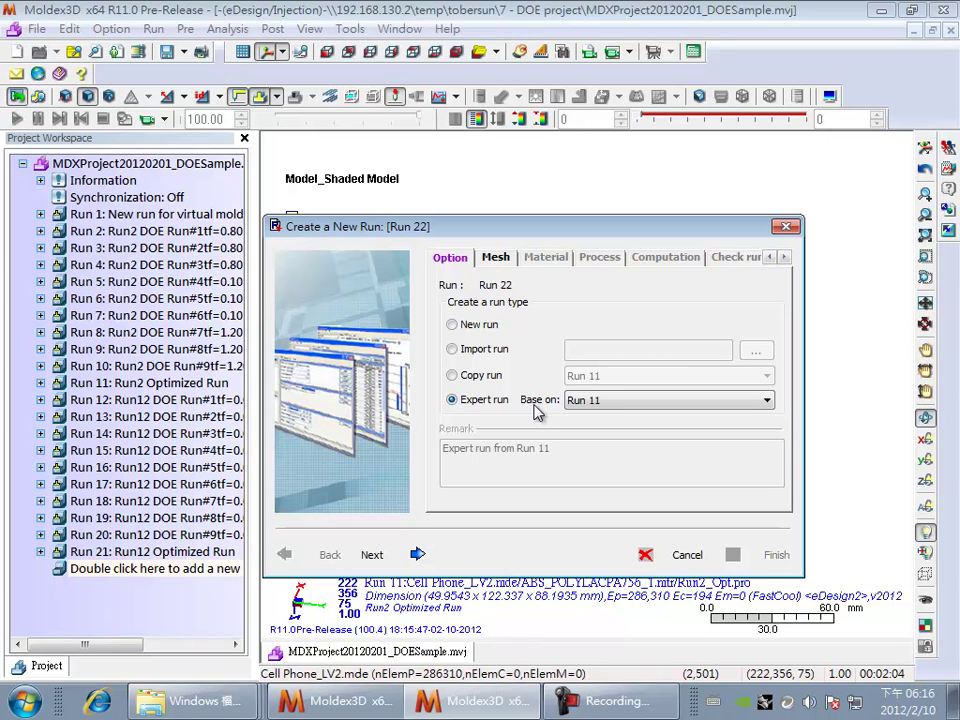
pyautogui.click(638, 407)
pyautogui.click(640, 420)
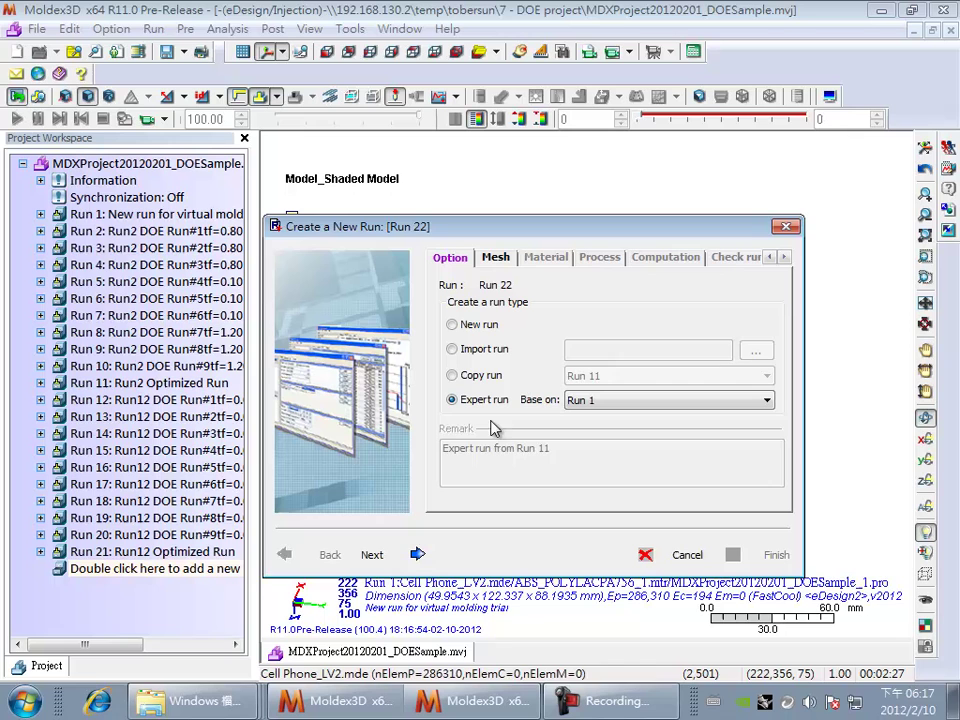
pyautogui.click(390, 555)
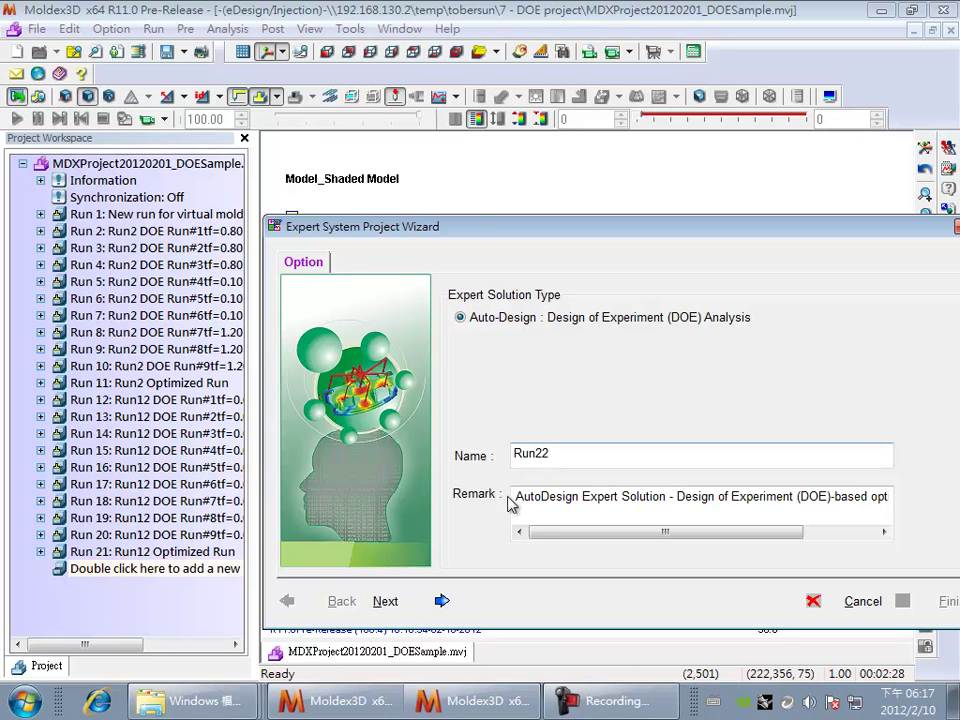
# - Advance the Run22 Expert System wizard to the Quality Factor page
pyautogui.click(441, 601)
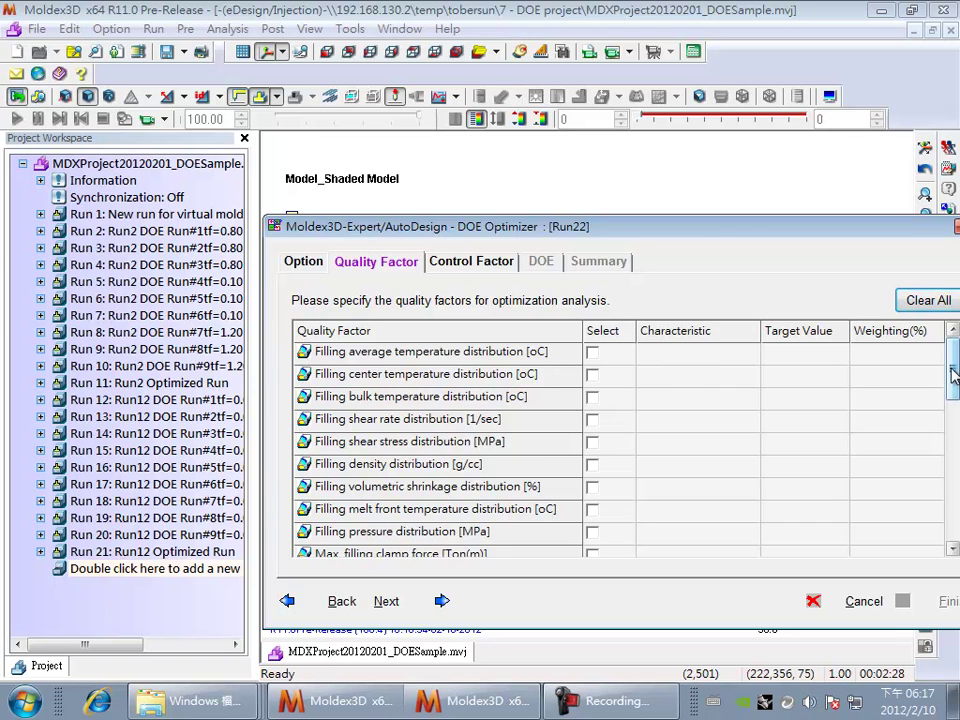
# - Select Final total displacement [mm] as quality factor with Small the Better, then continue
pyautogui.moveTo(953, 375); pyautogui.dragTo(953, 513)
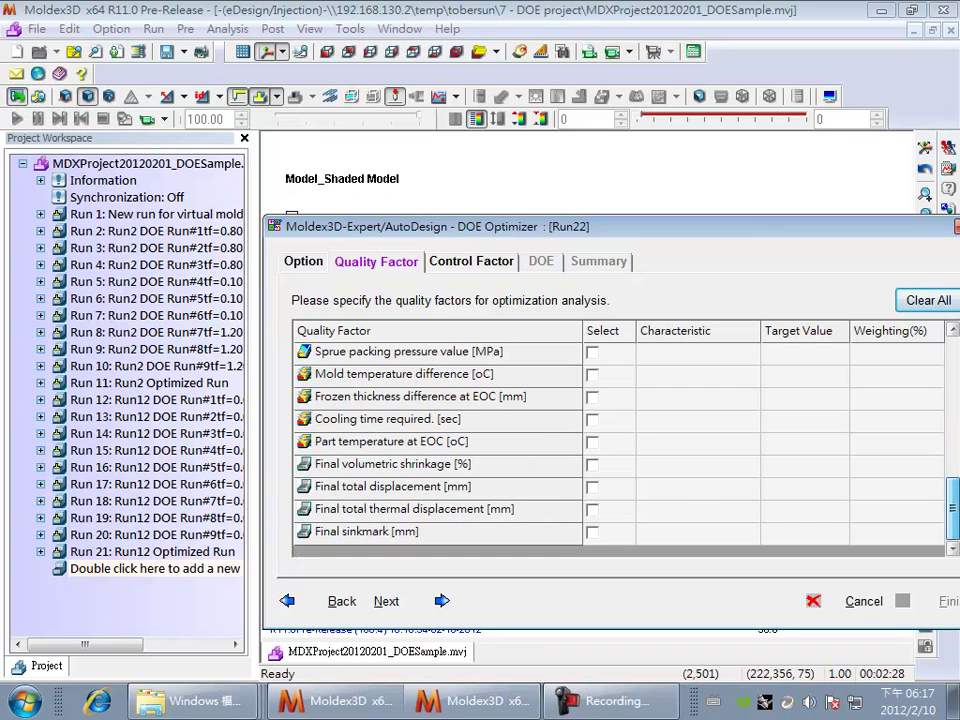
pyautogui.click(592, 488)
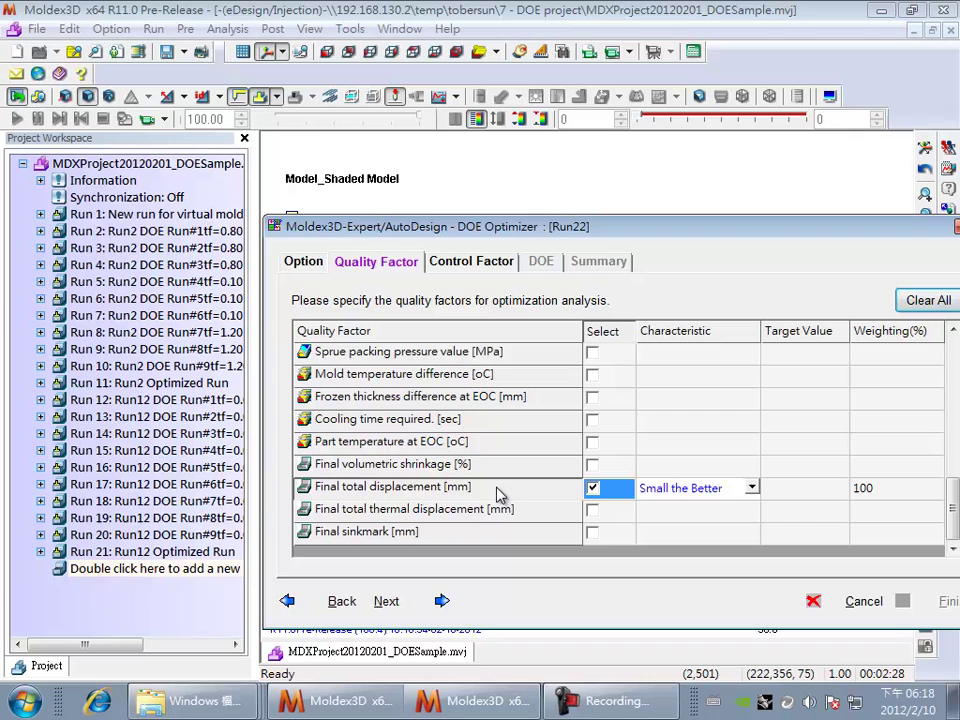
pyautogui.click(751, 489)
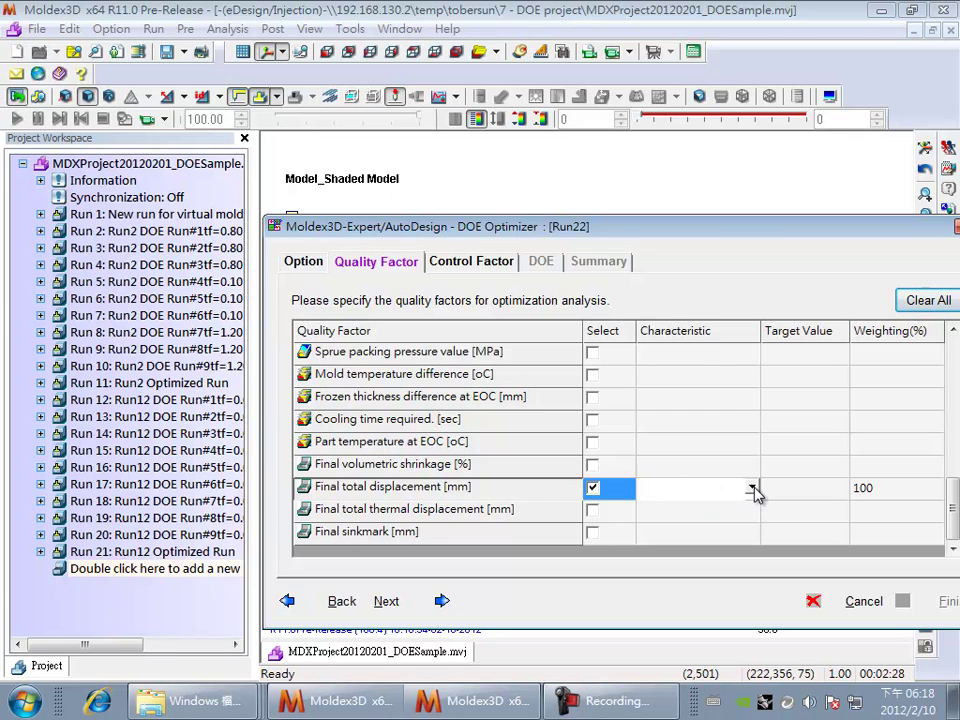
pyautogui.click(752, 490)
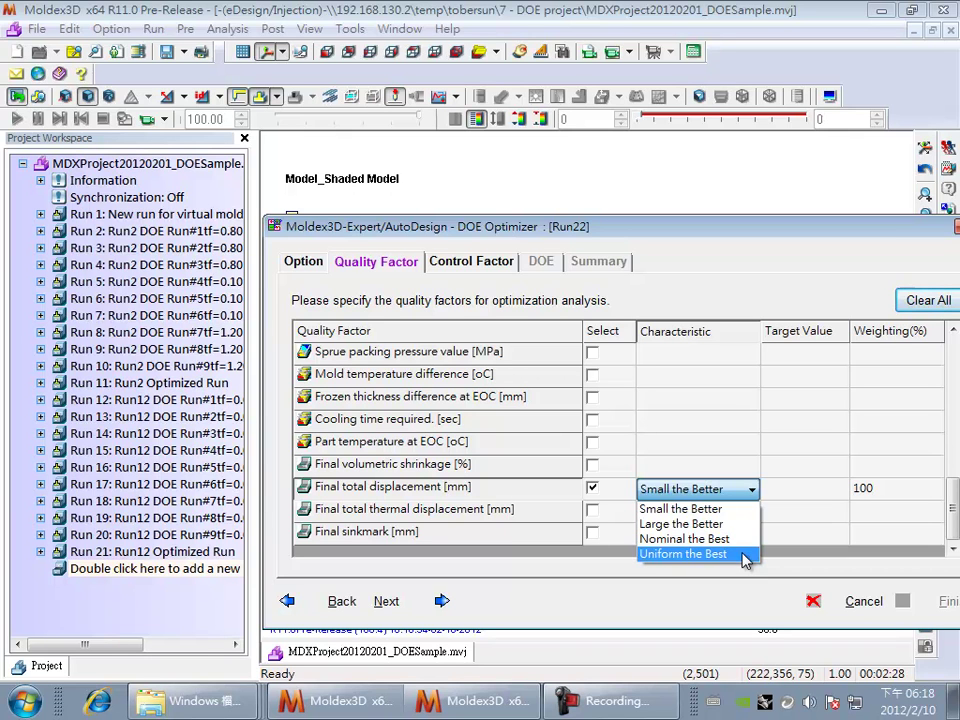
pyautogui.click(893, 496)
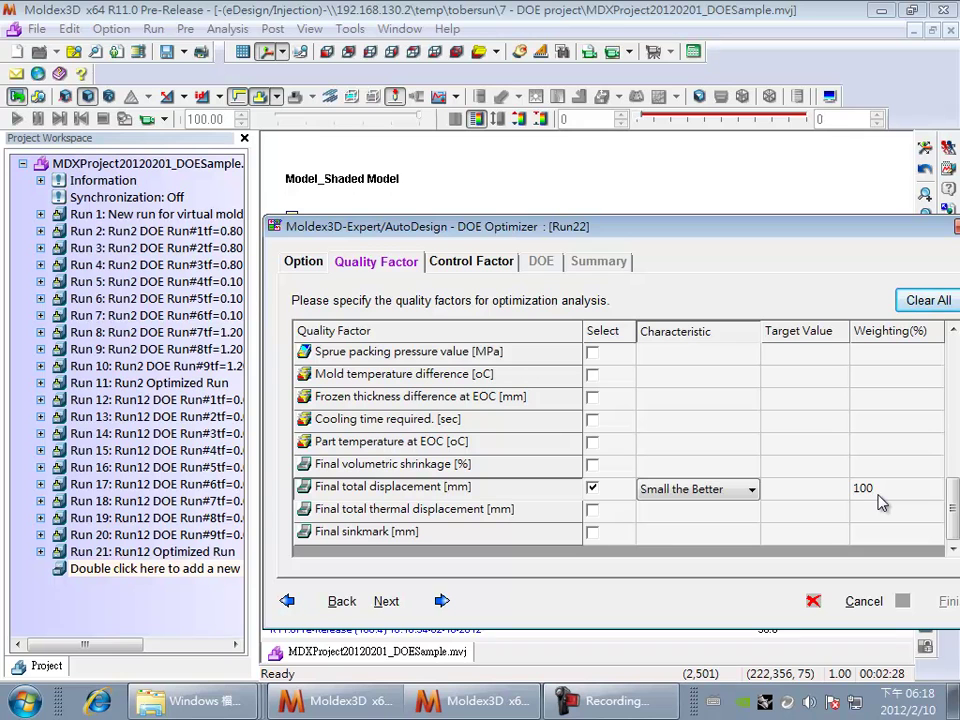
pyautogui.click(442, 602)
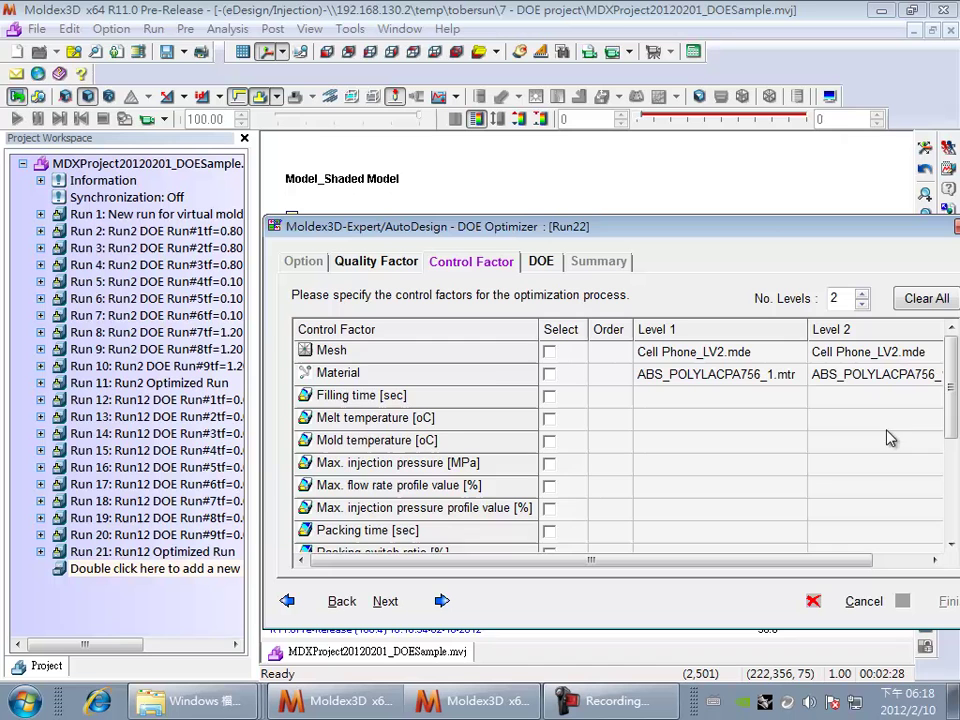
# - Select Packing time [sec] as a control factor with levels 4.75 and 5.25
pyautogui.moveTo(951, 423)
pyautogui.mouseDown()
pyautogui.moveTo(955, 521)
pyautogui.moveTo(955, 405)
pyautogui.moveTo(955, 517)
pyautogui.moveTo(955, 415)
pyautogui.moveTo(957, 428)
pyautogui.mouseUp()
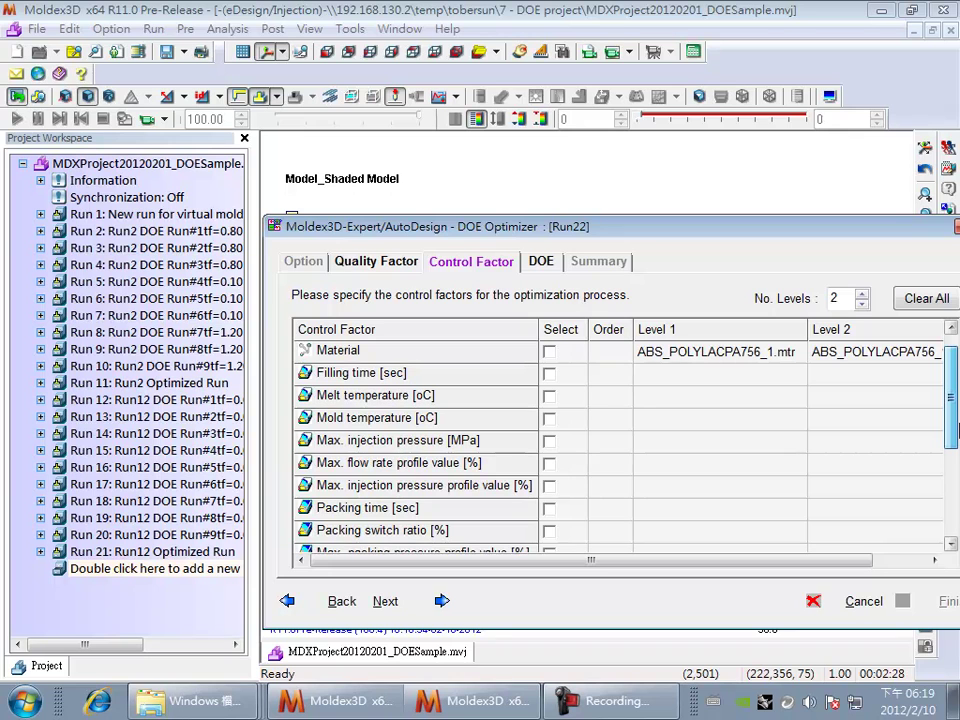
pyautogui.click(550, 510)
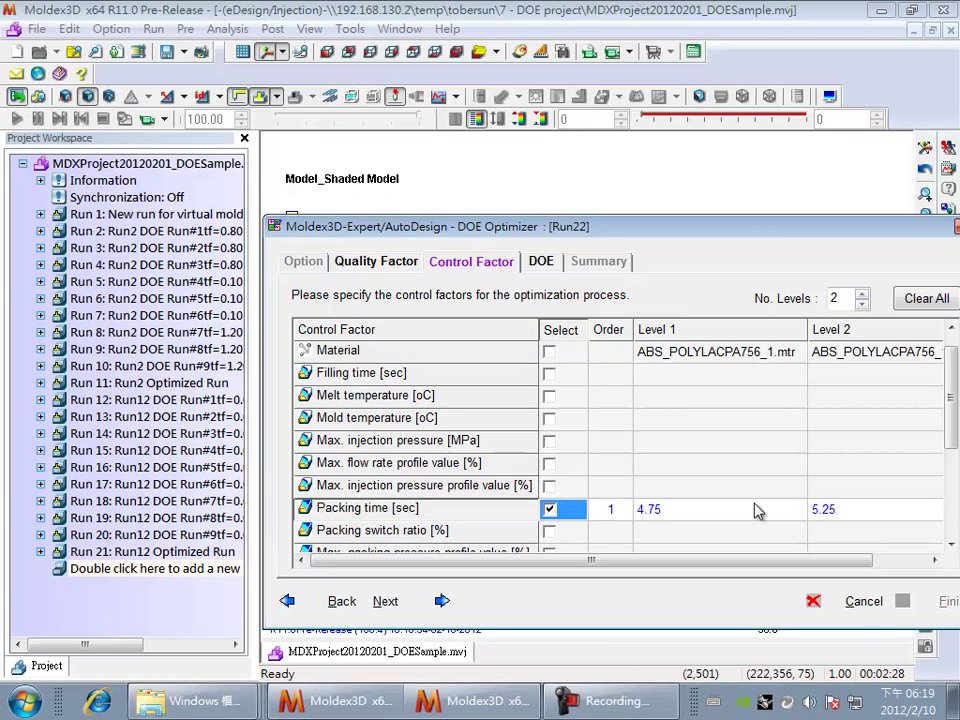
pyautogui.moveTo(954, 430); pyautogui.dragTo(953, 420)
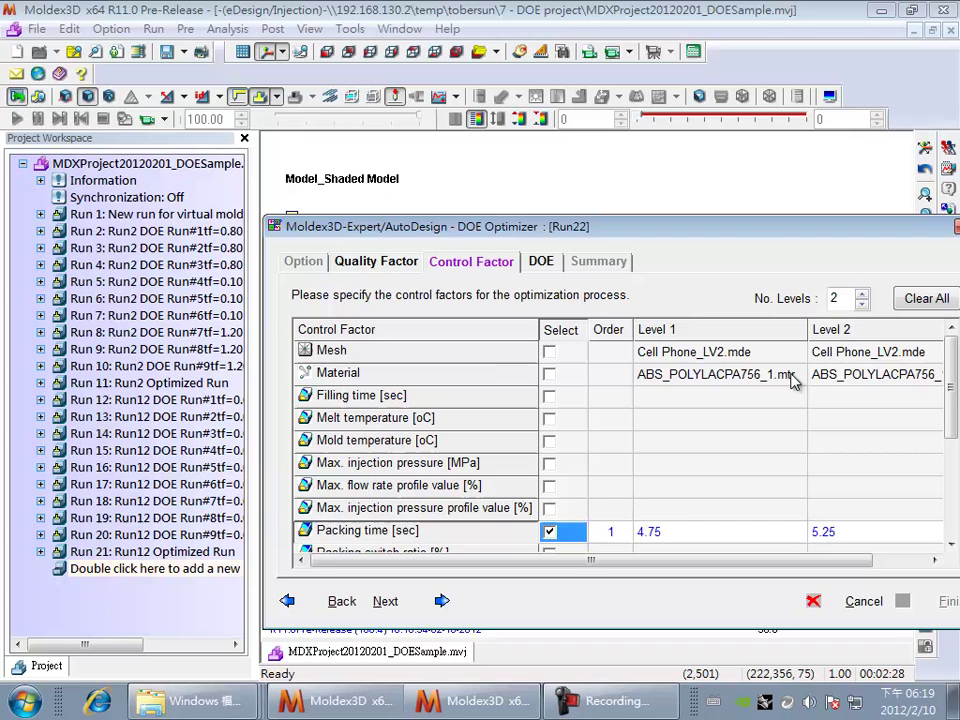
pyautogui.click(549, 353)
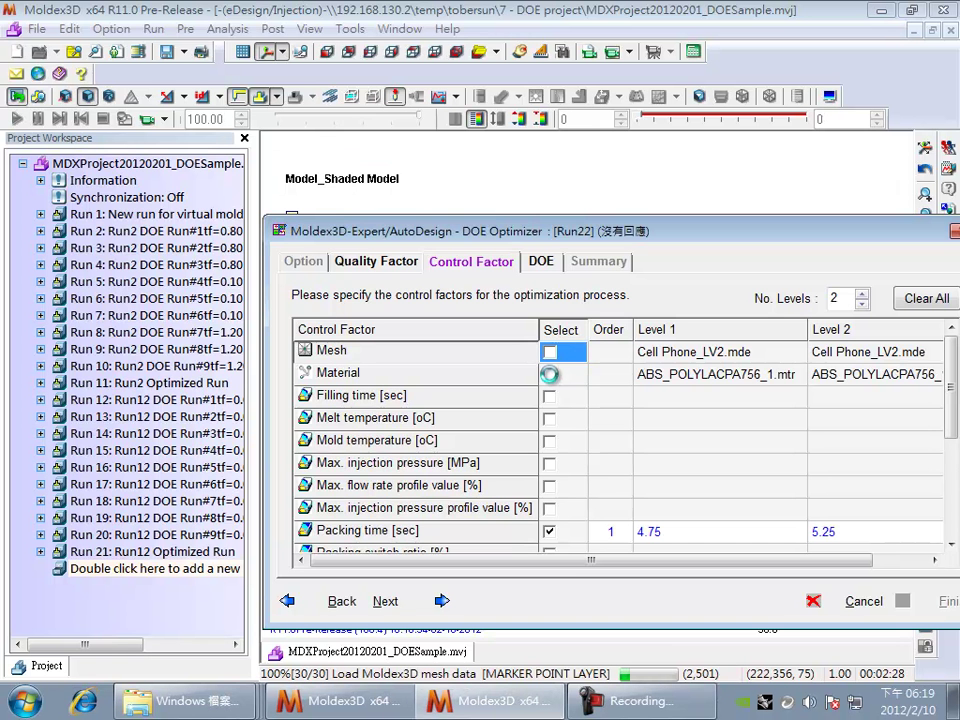
pyautogui.click(549, 374)
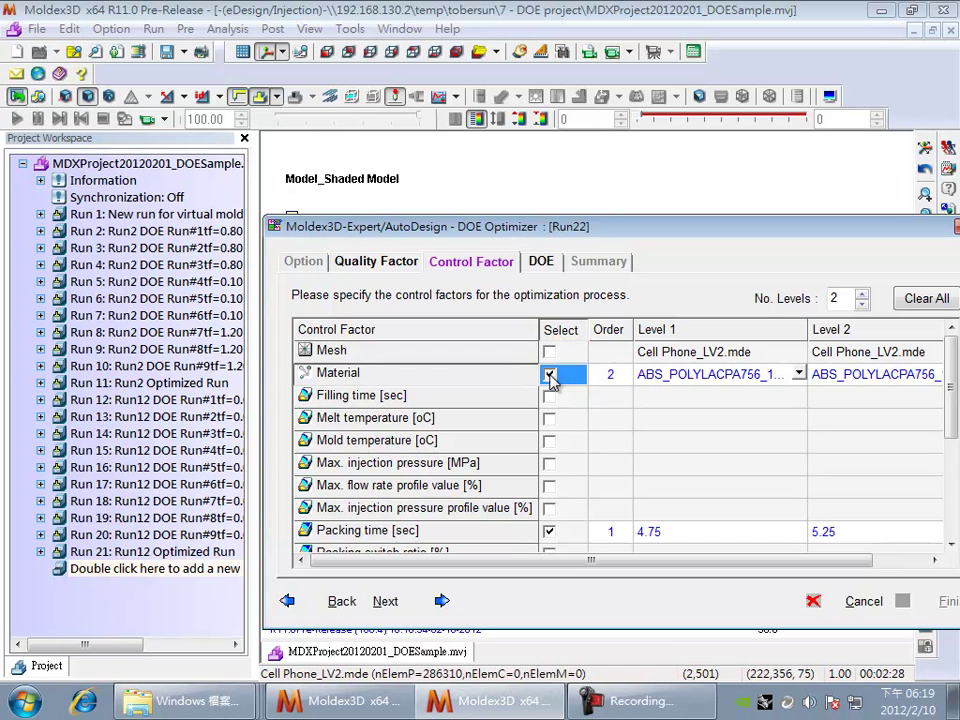
pyautogui.click(799, 376)
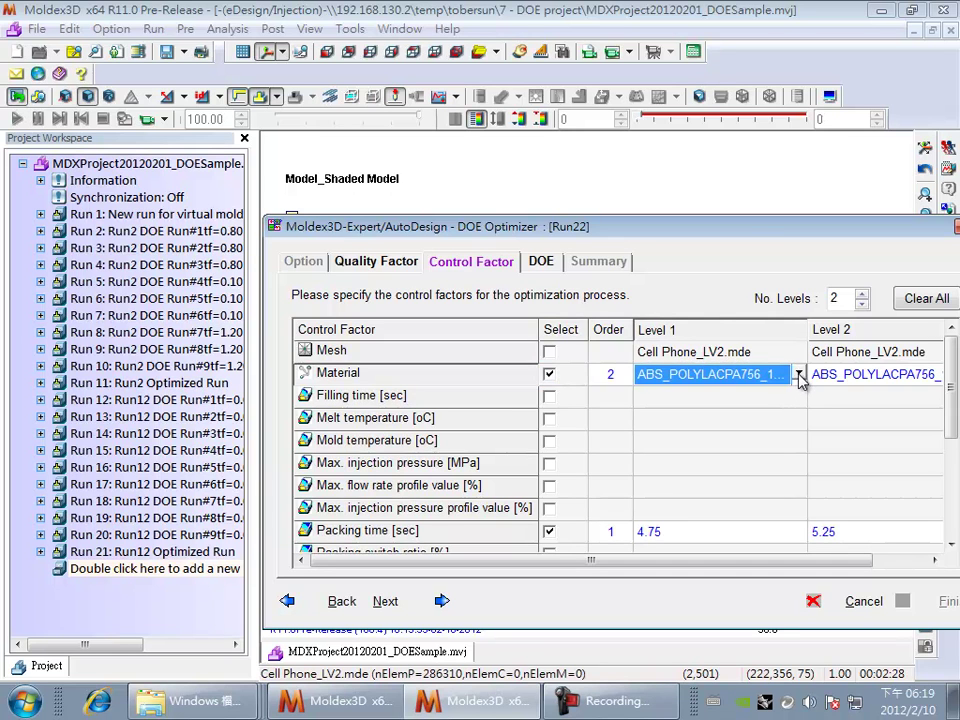
pyautogui.click(799, 374)
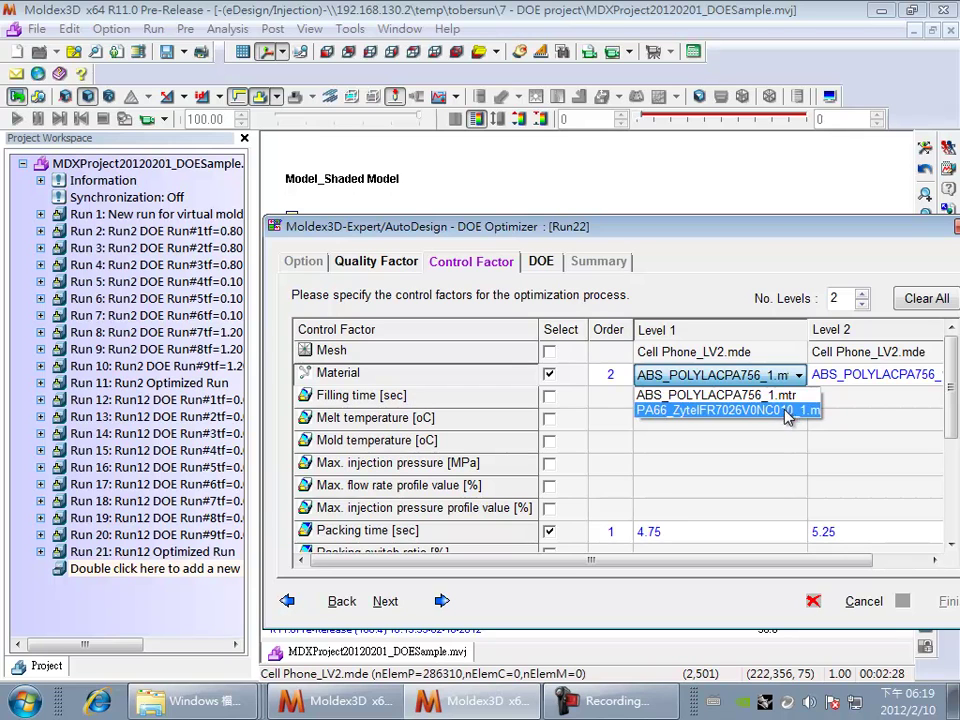
pyautogui.click(554, 378)
pyautogui.click(549, 375)
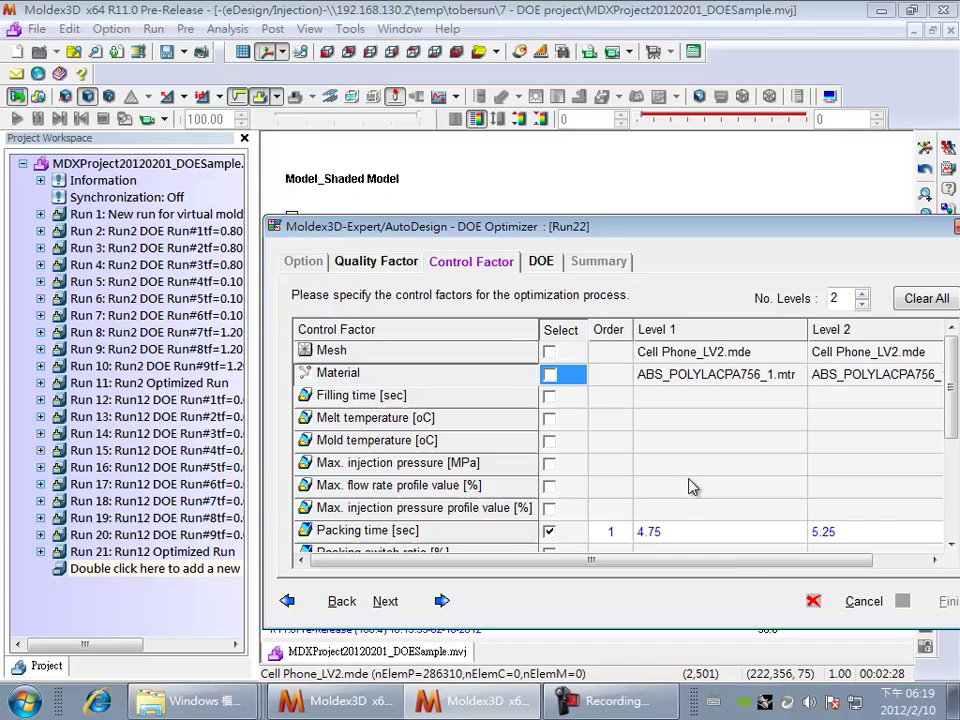
pyautogui.moveTo(765, 561); pyautogui.dragTo(814, 561)
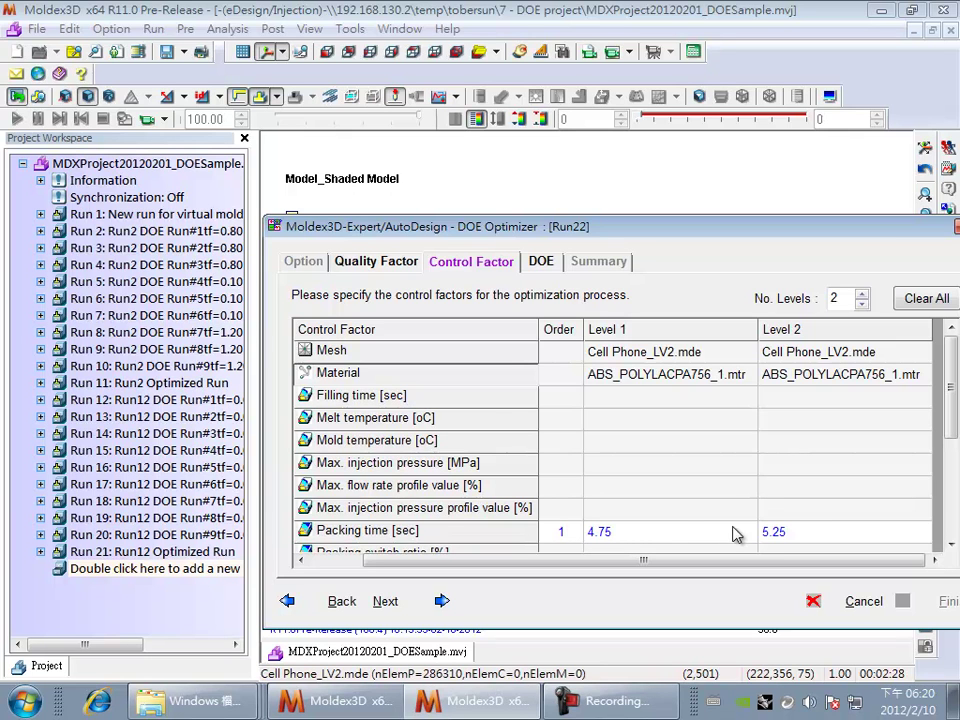
# - Change No. Levels to 3 and back to 2, keeping Packing time at 4.75 and 5 sec
pyautogui.click(862, 294)
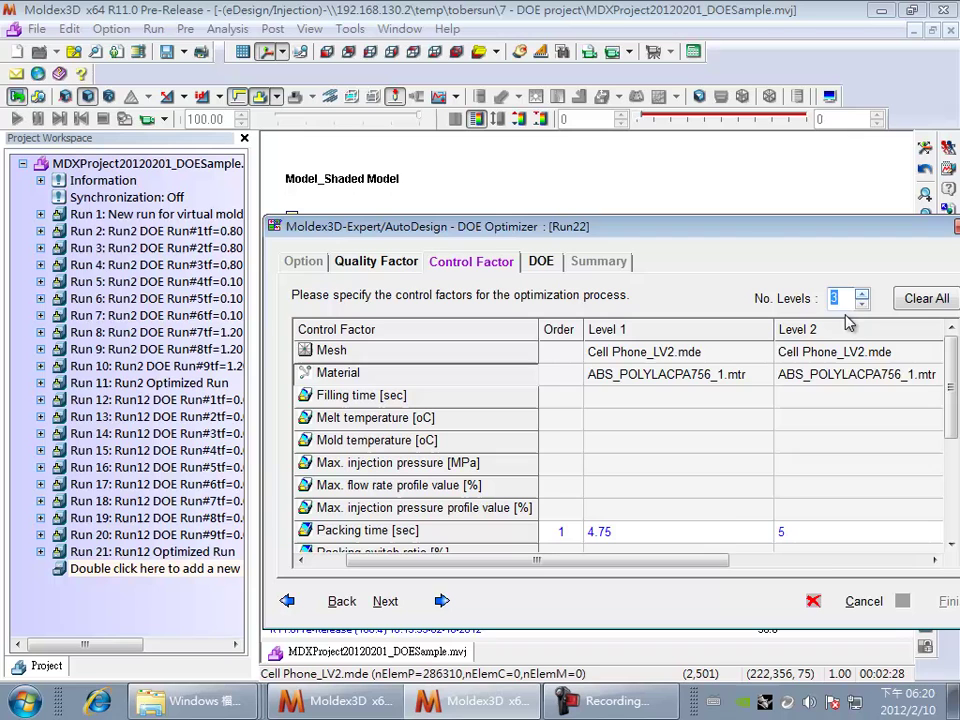
pyautogui.moveTo(709, 569); pyautogui.dragTo(748, 566)
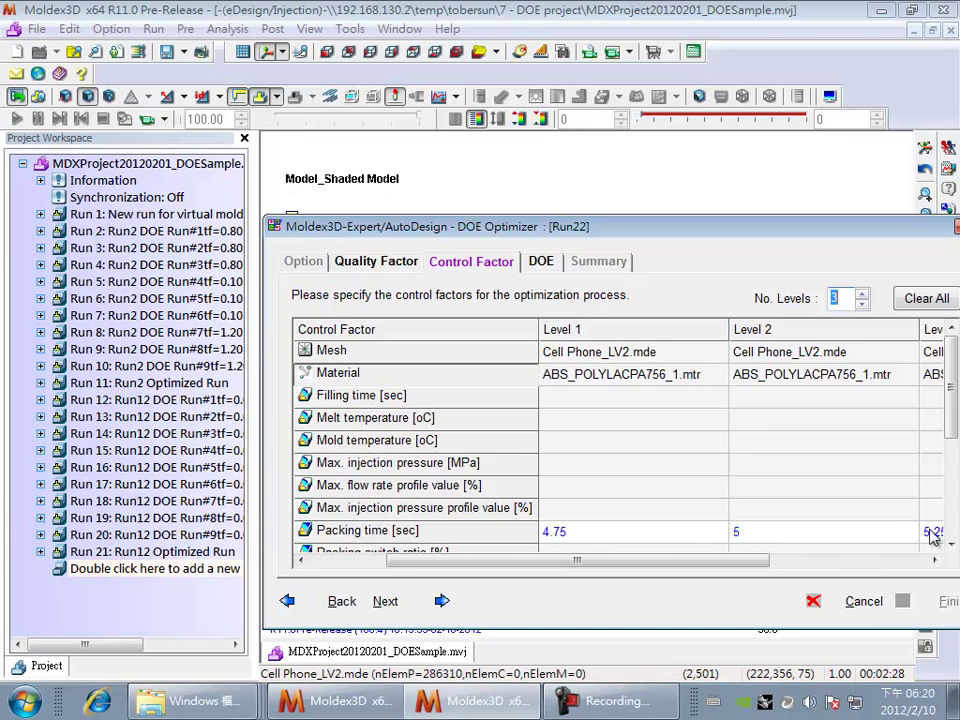
pyautogui.click(862, 305)
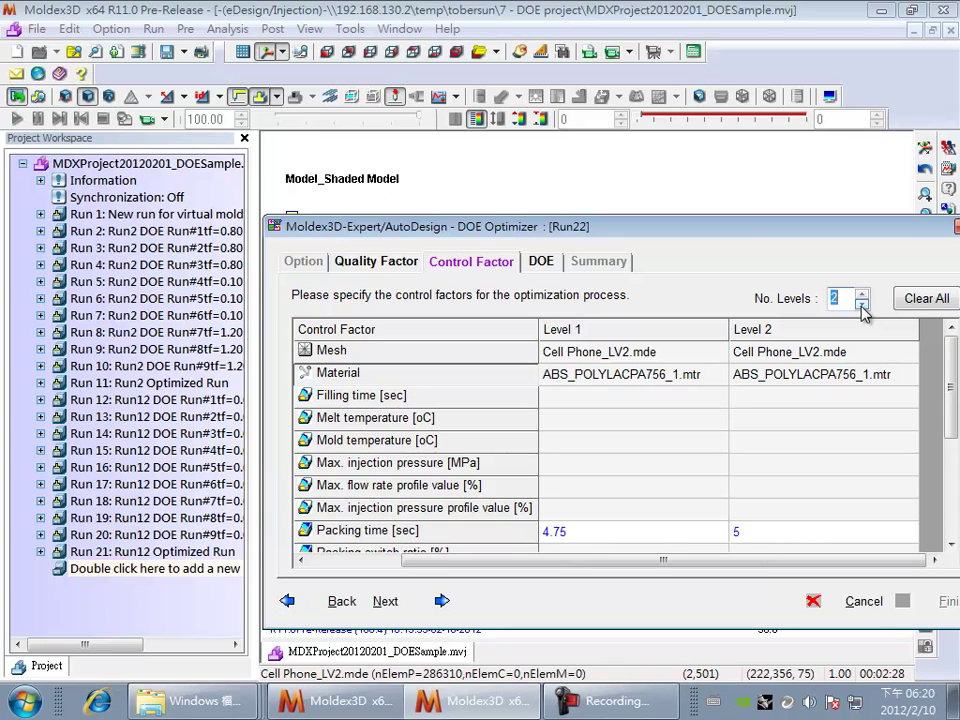
pyautogui.moveTo(754, 566); pyautogui.dragTo(600, 568)
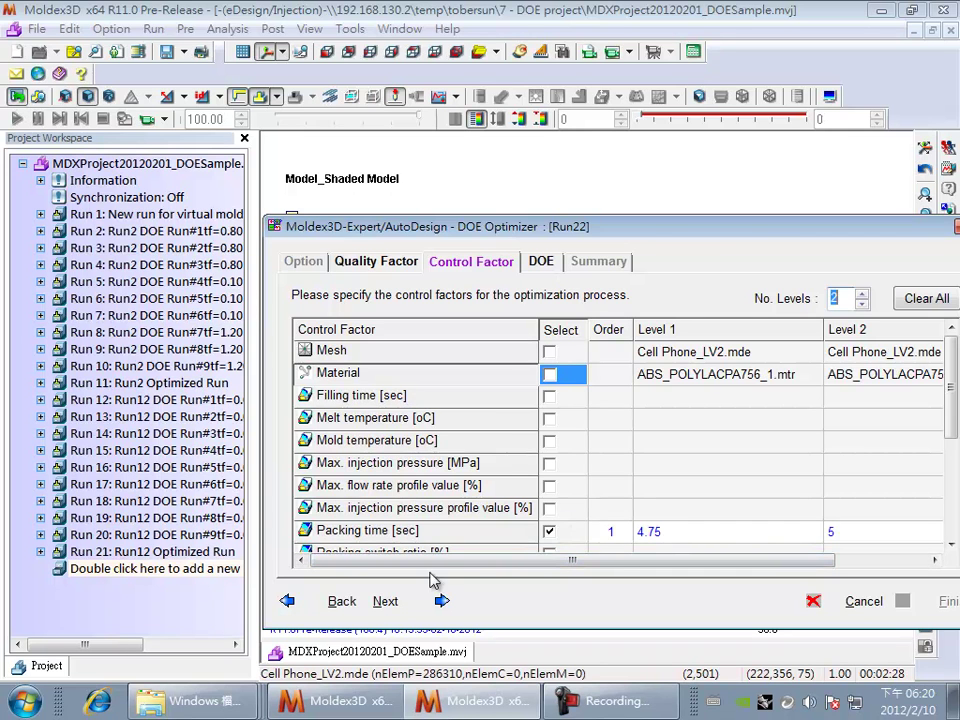
# - On the DOE page, keep the Taguchi L4 (2^3) orthogonal array with 4 runs
pyautogui.click(386, 601)
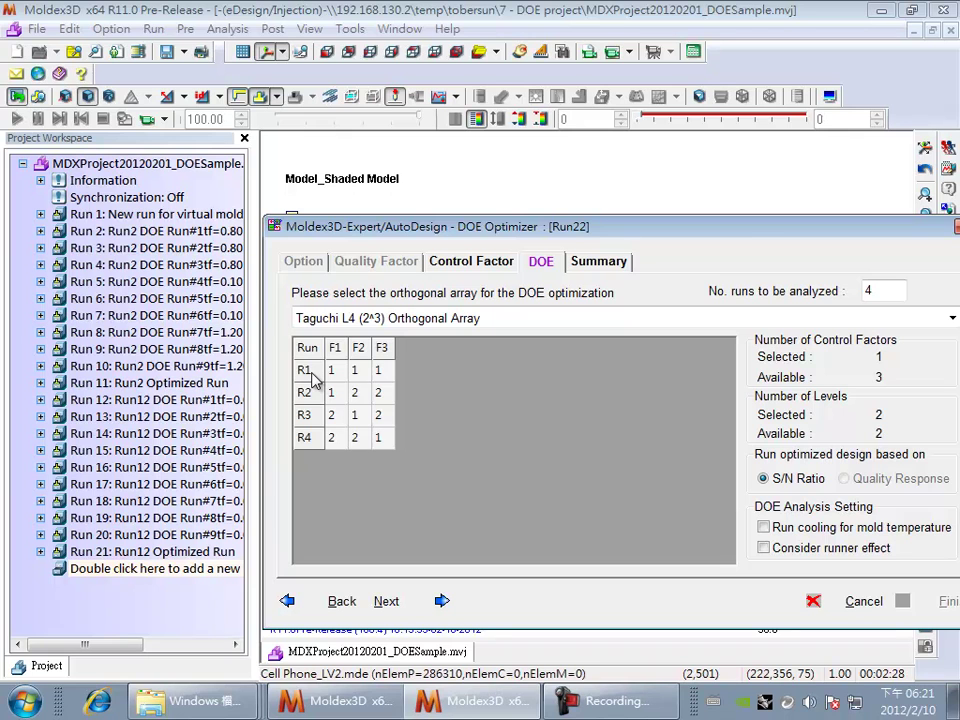
pyautogui.click(490, 320)
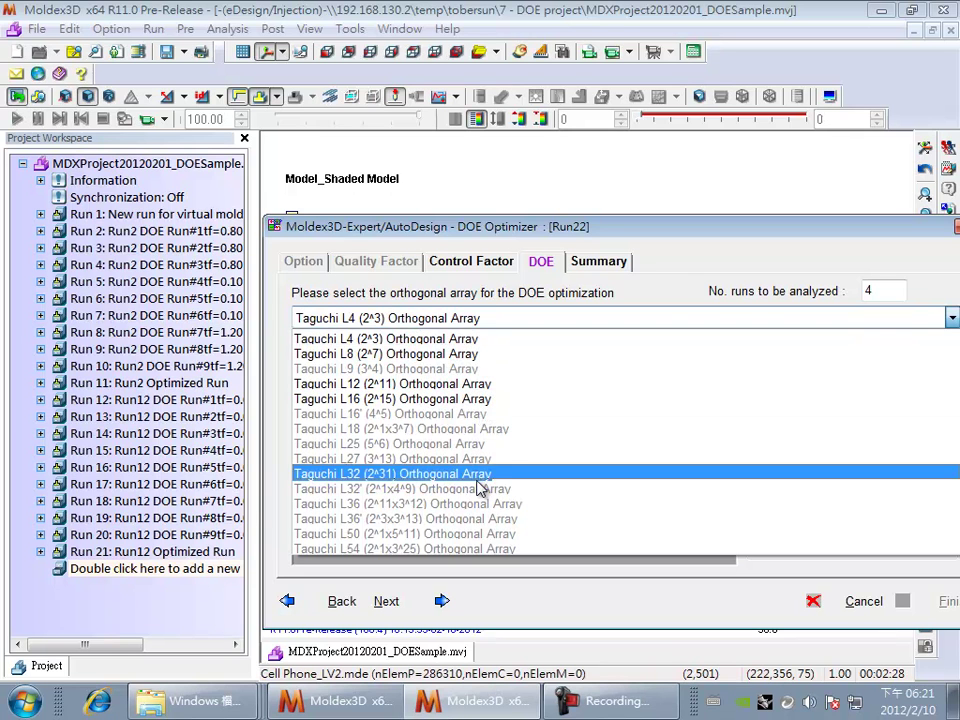
pyautogui.click(695, 273)
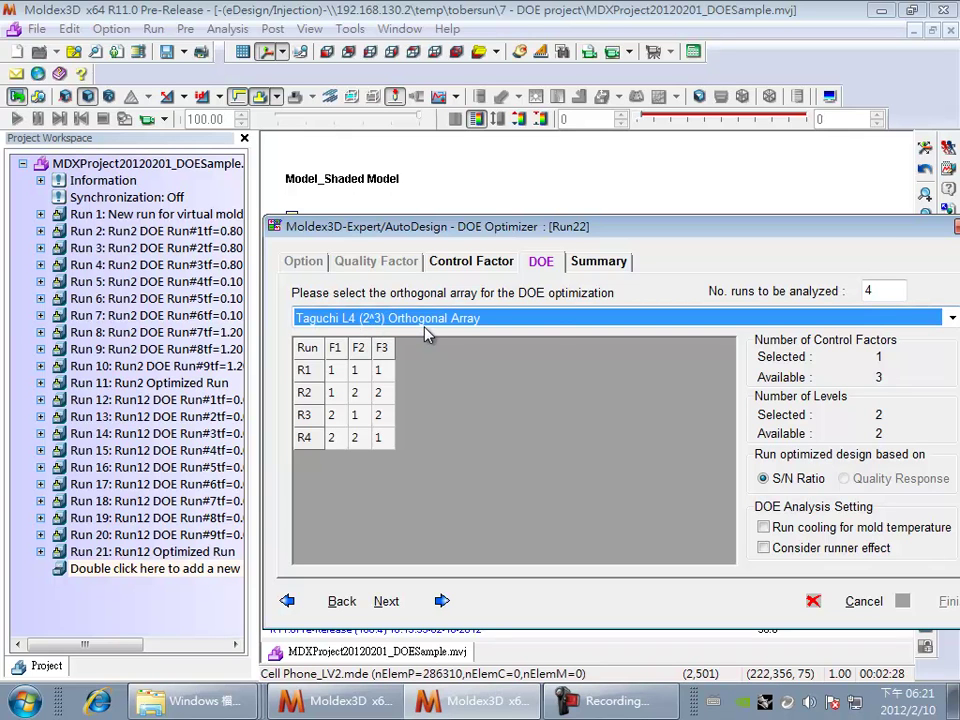
# - Check the DOE summary and finish, creating Run22–Run25 and optimized Run26
pyautogui.click(437, 604)
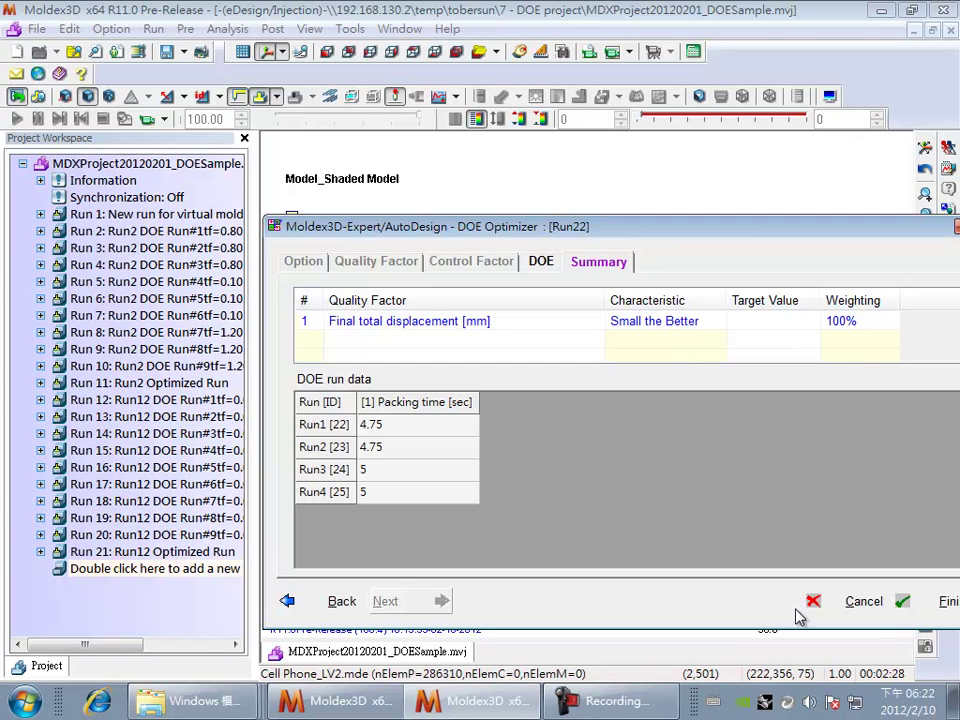
pyautogui.click(940, 604)
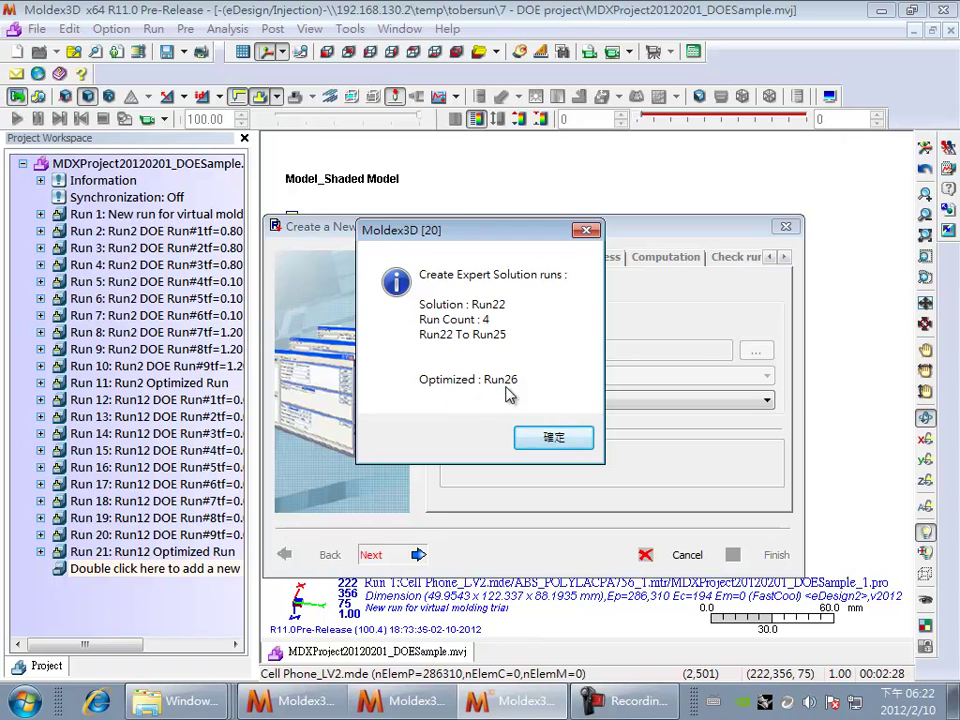
# - Confirm the new DOE runs and expand Run 11 in the Project Workspace tree
pyautogui.click(549, 436)
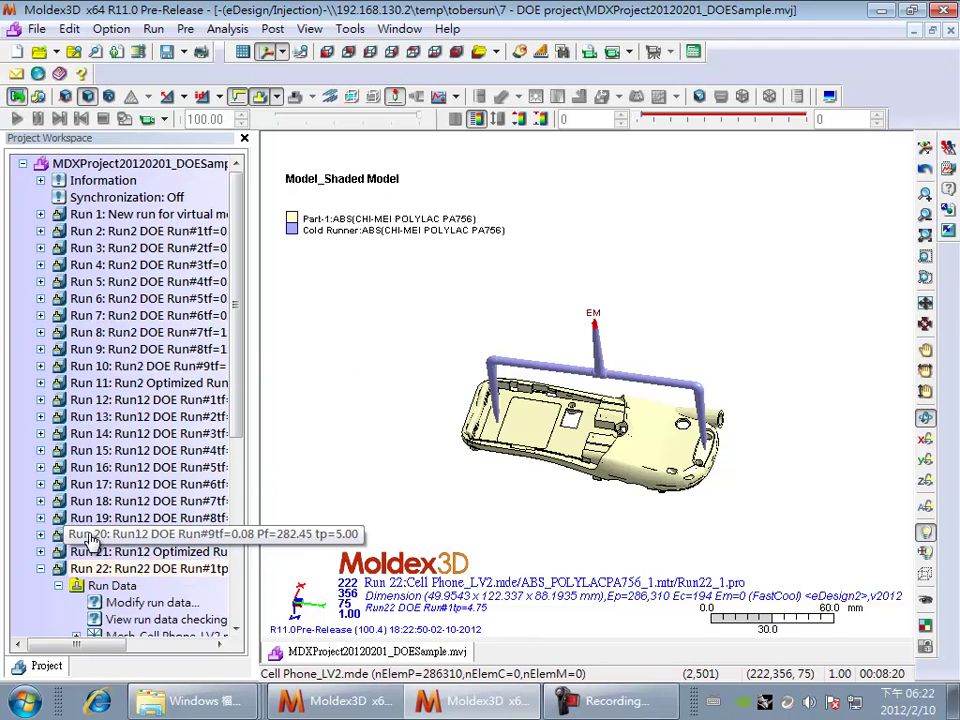
pyautogui.click(40, 383)
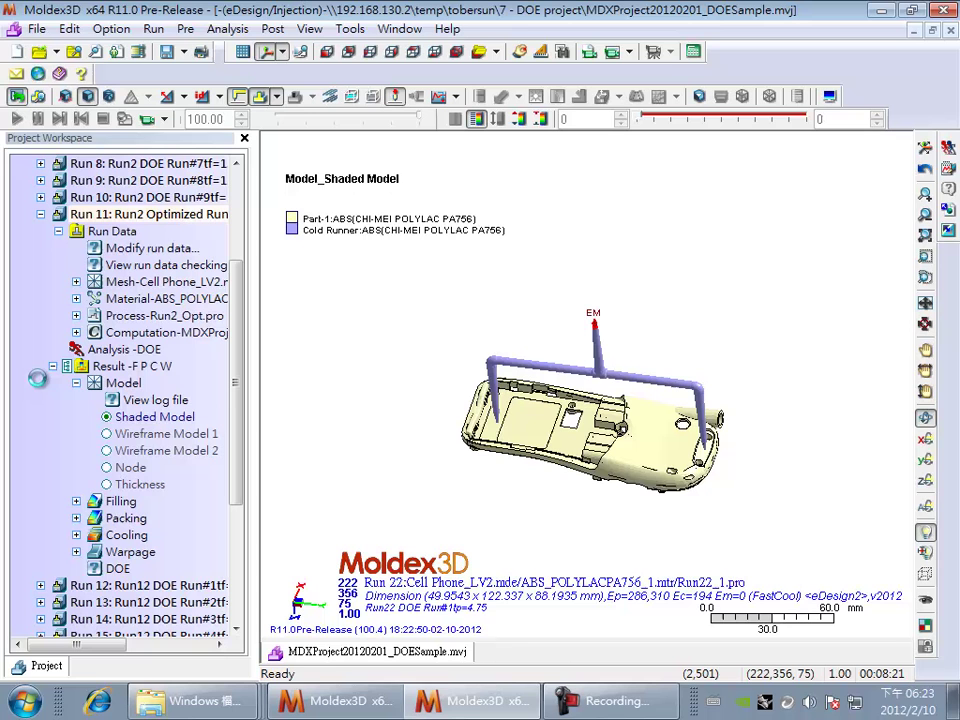
# - Open Run 11's DOE Expert Solution Result window and shift it slightly down and right
pyautogui.doubleClick(117, 570)
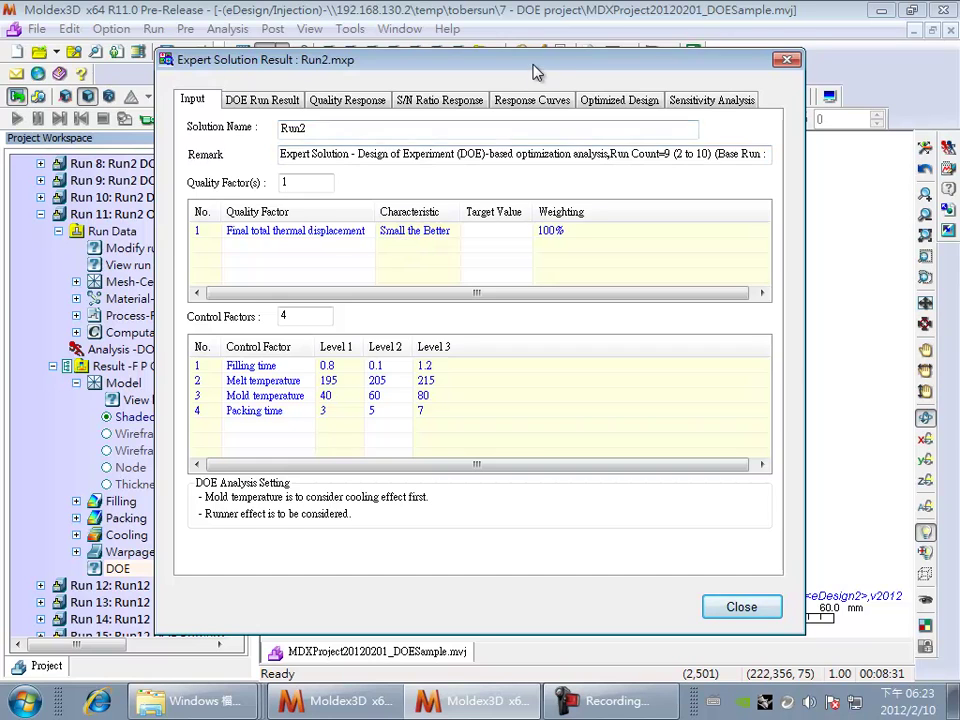
pyautogui.moveTo(534, 70); pyautogui.dragTo(548, 90)
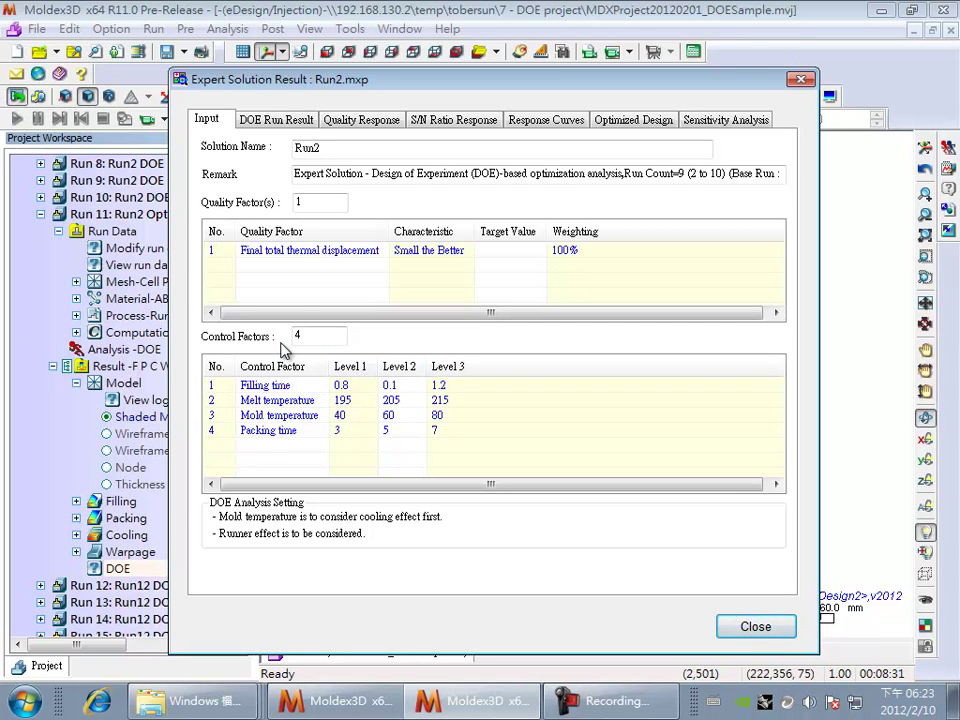
# - Show the DOE Run Result table: nine Taguchi L9 runs plus optimized run 11 at 0.116606
pyautogui.click(277, 120)
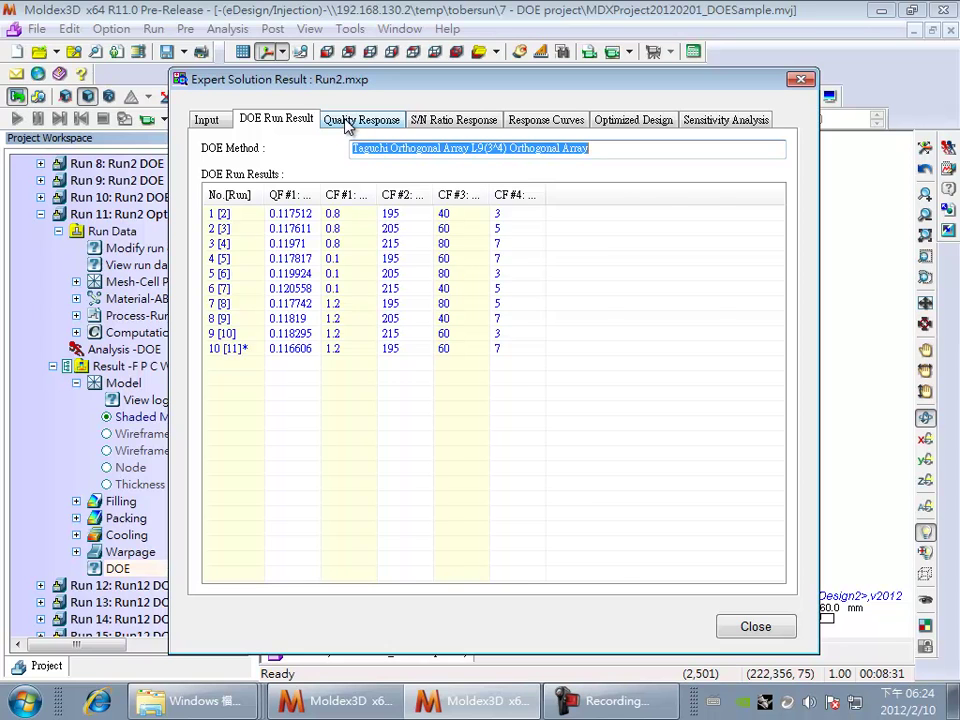
# - Review Run2's quality factor effects and ANOVA, then the S/N ratio response with best levels 3, 1, 2, 3
pyautogui.click(347, 122)
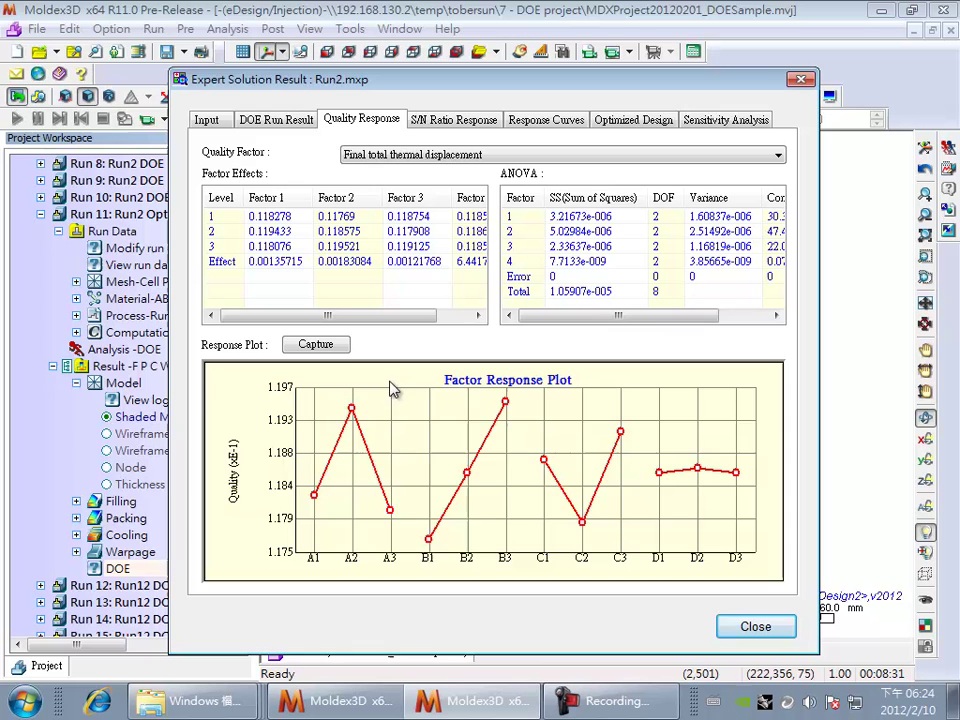
pyautogui.click(461, 126)
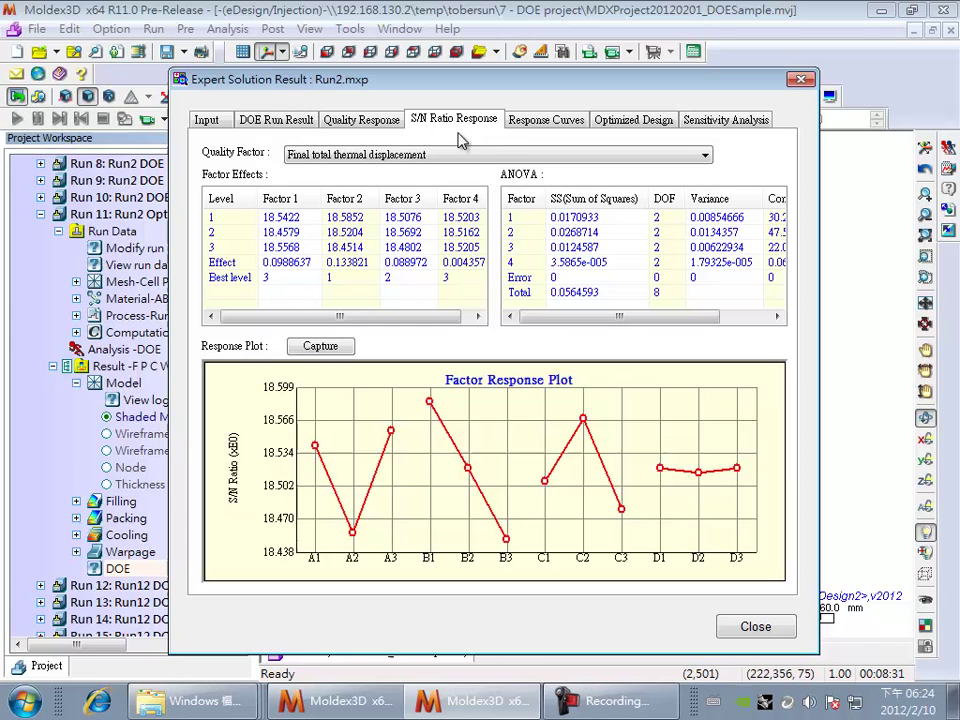
# - Check the response curves, then the optimized design: run 11, S/N 18.6656, packing 7
pyautogui.click(547, 122)
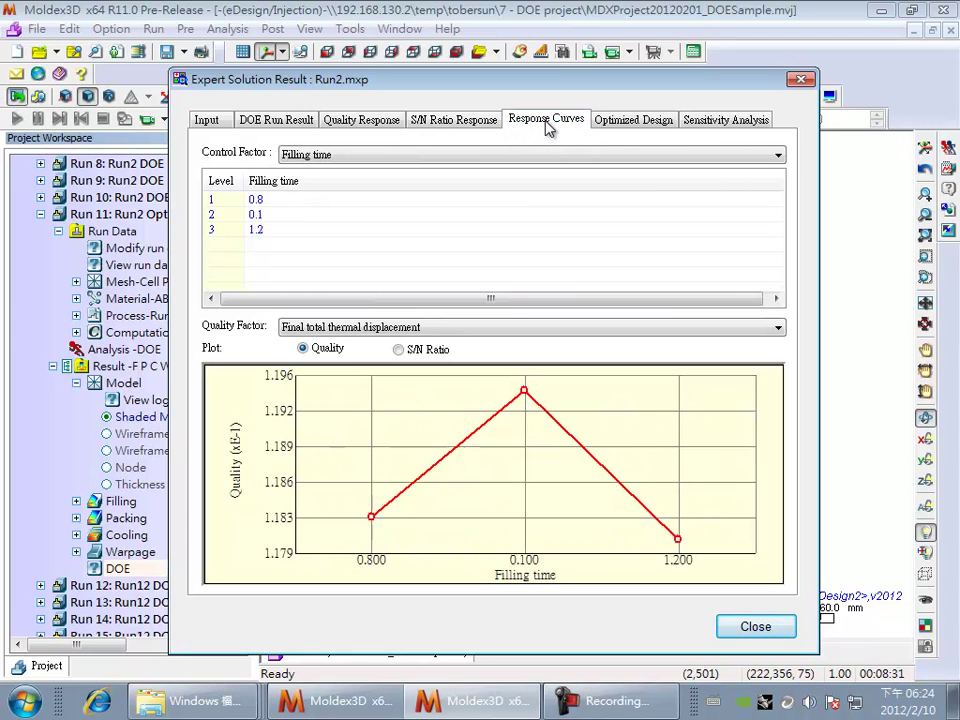
pyautogui.click(638, 124)
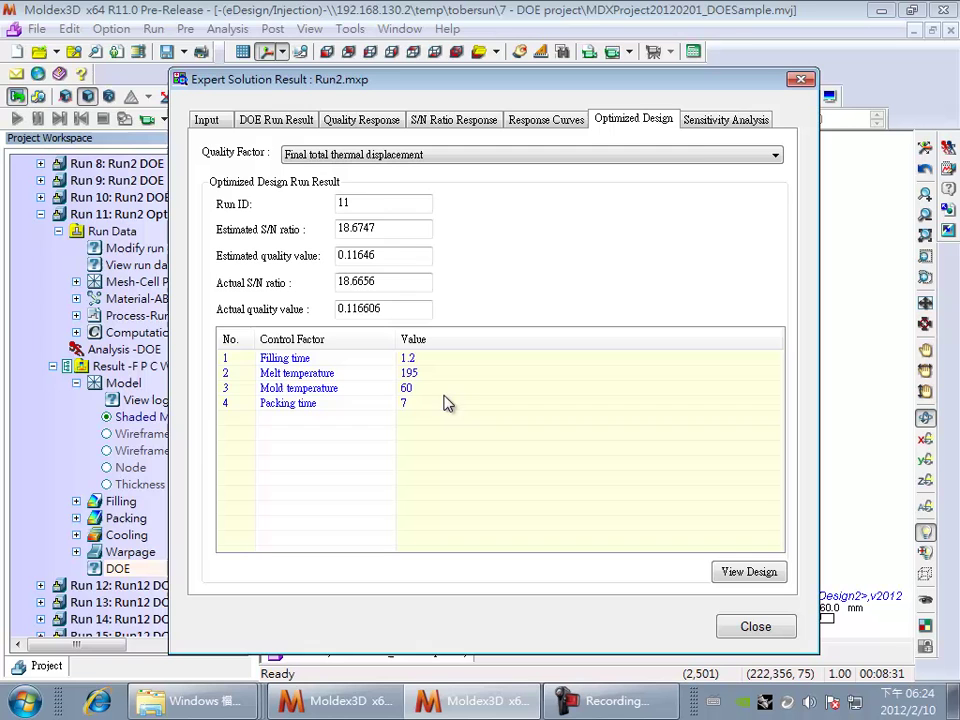
# - Open the Sensitivity Analysis surface, predicting quality value 0.11646 at the optimized settings
pyautogui.click(735, 120)
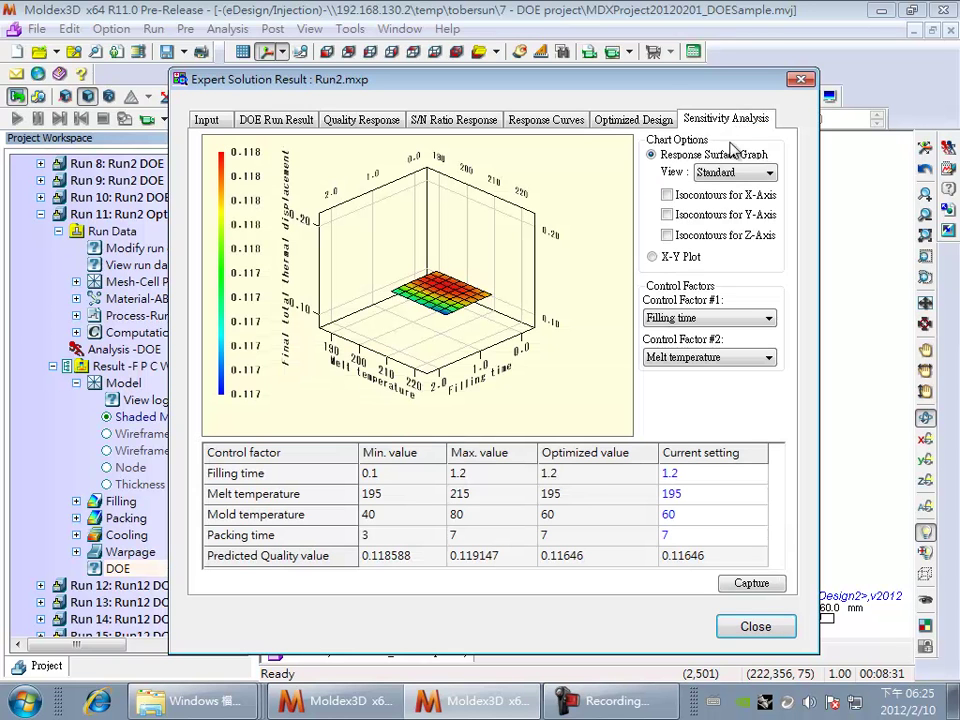